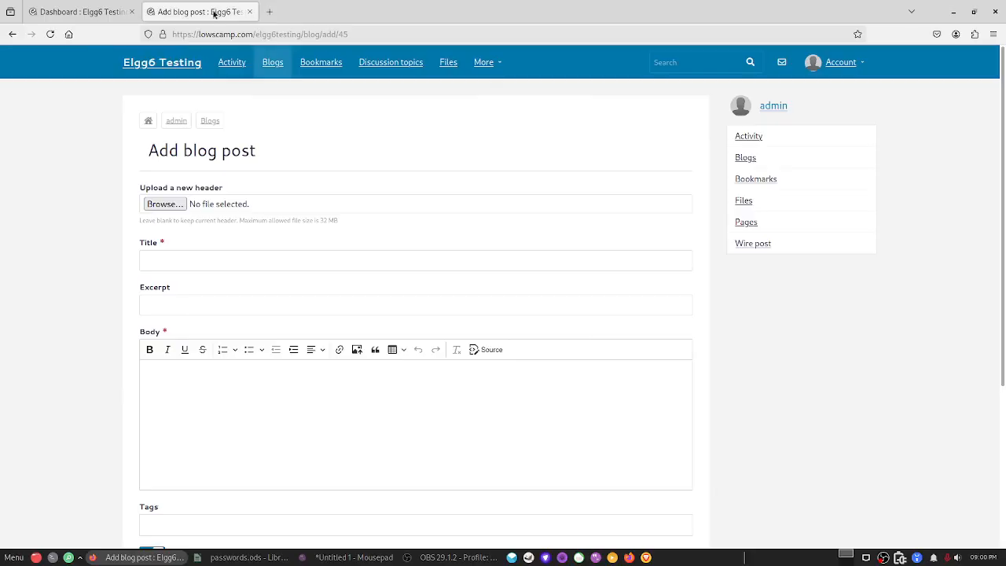
Switch from the blog post form to the admin dashboard and highlight the warning about disabled user registration
click(837, 62)
click(82, 16)
click(201, 13)
click(818, 61)
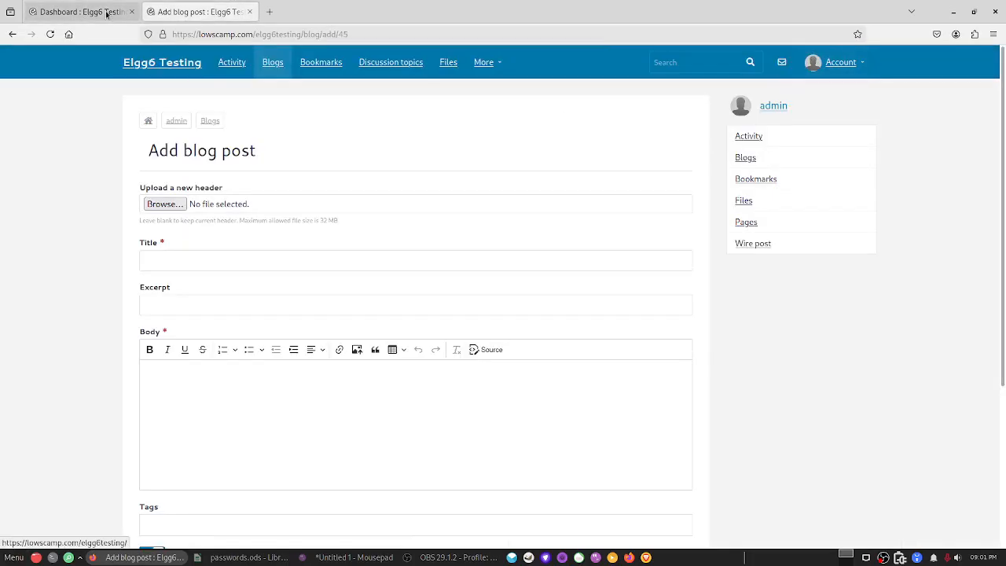
click(74, 12)
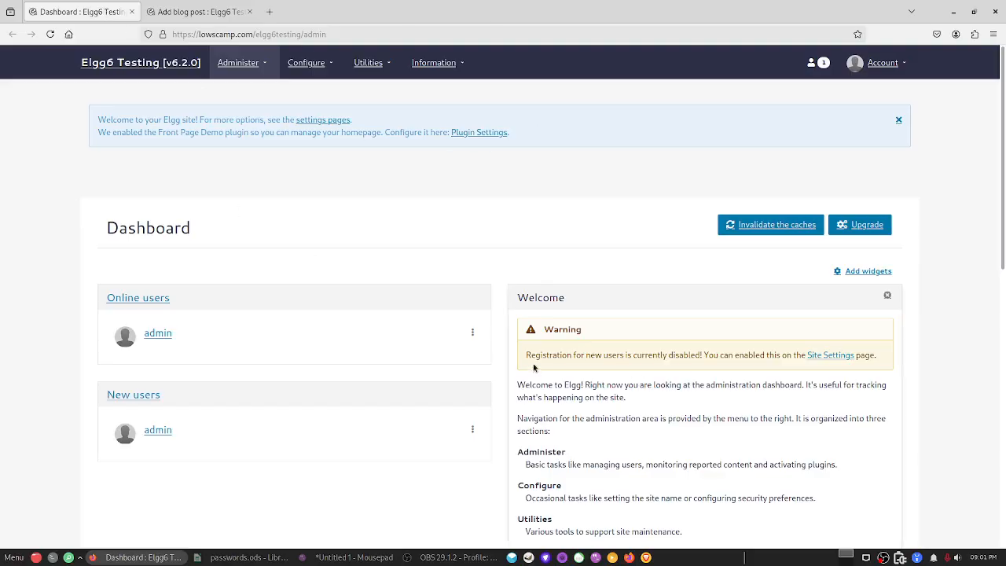
drag(526, 355, 710, 356)
click(603, 236)
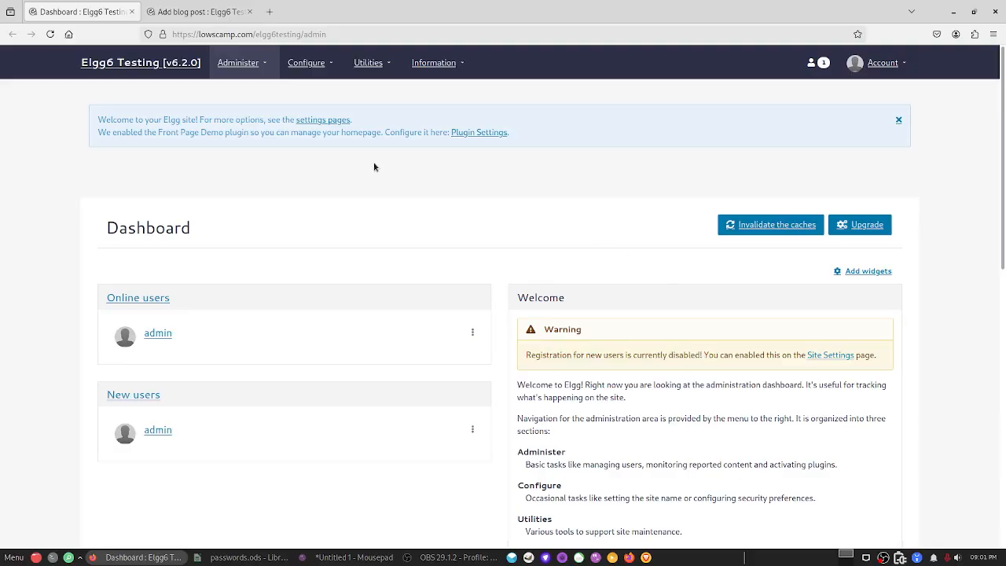
Open the Site Settings and review the language, user, caching and content options
click(246, 64)
click(305, 63)
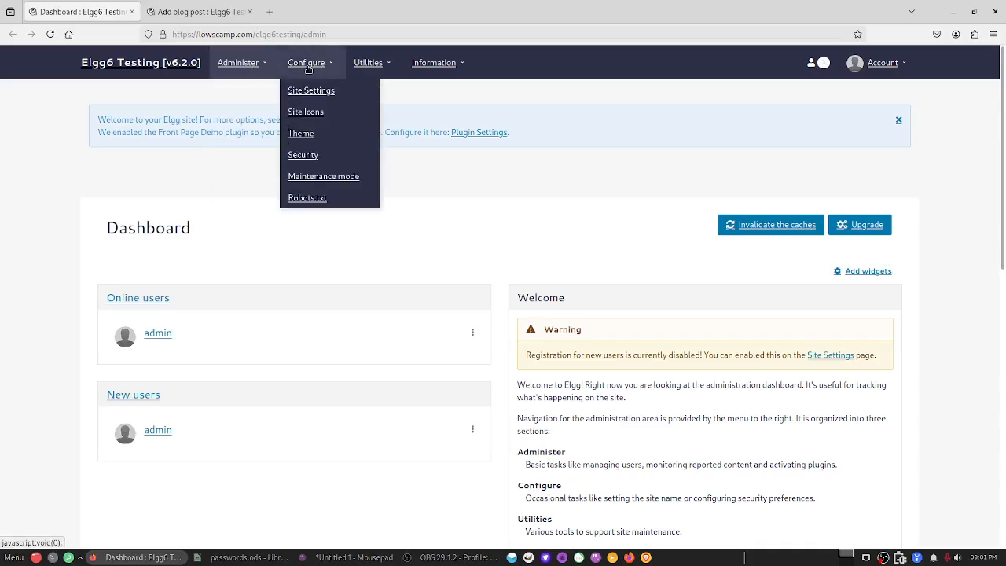
click(313, 92)
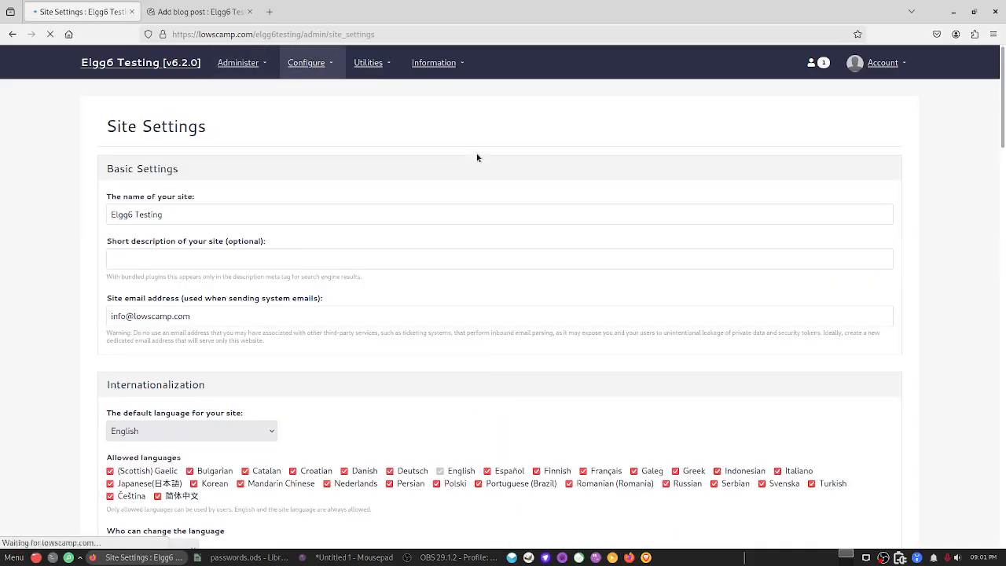
scroll(168, 263, down, 5)
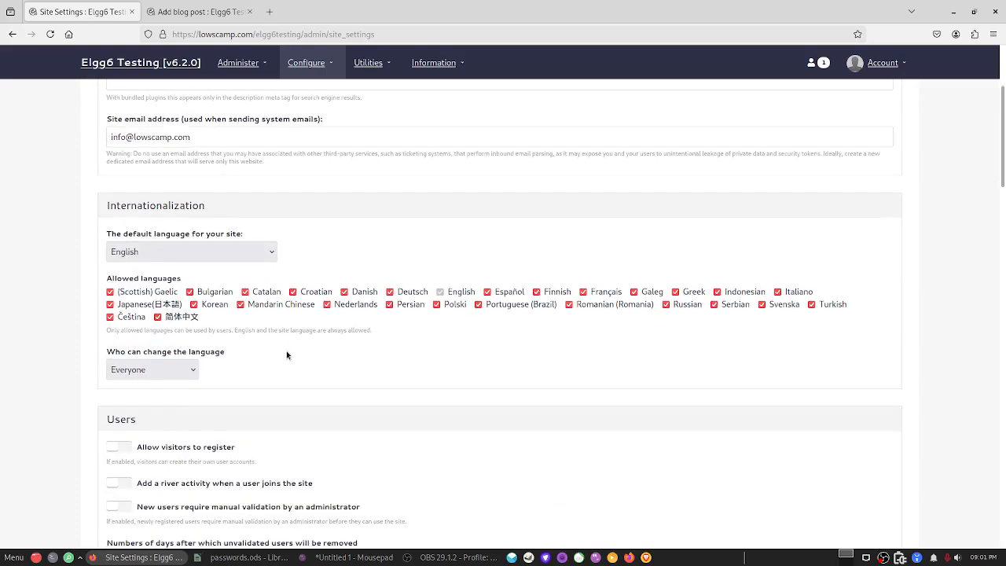
click(138, 370)
click(136, 419)
scroll(325, 330, down, 5)
scroll(325, 332, down, 3)
scroll(325, 334, down, 6)
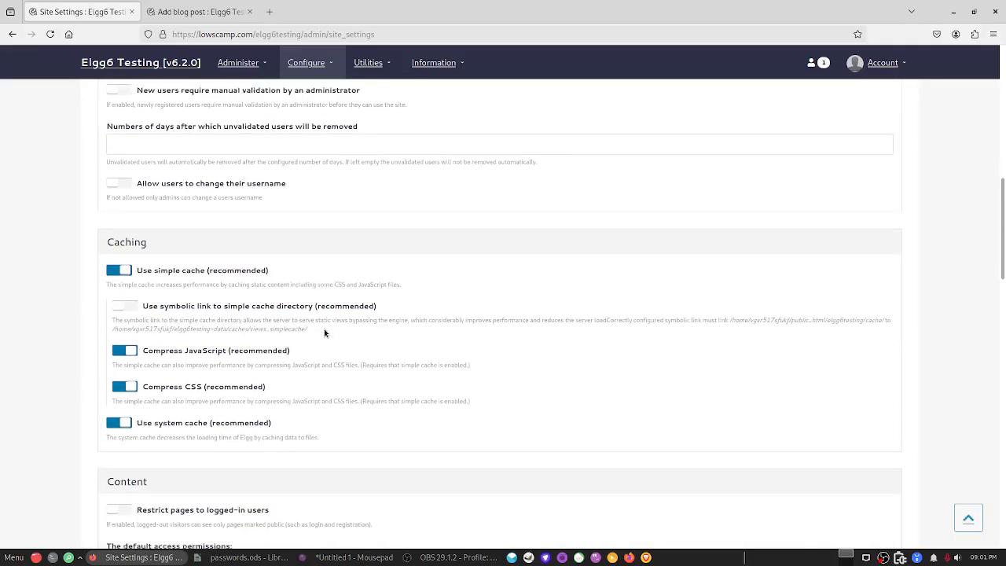
scroll(267, 389, up, 3)
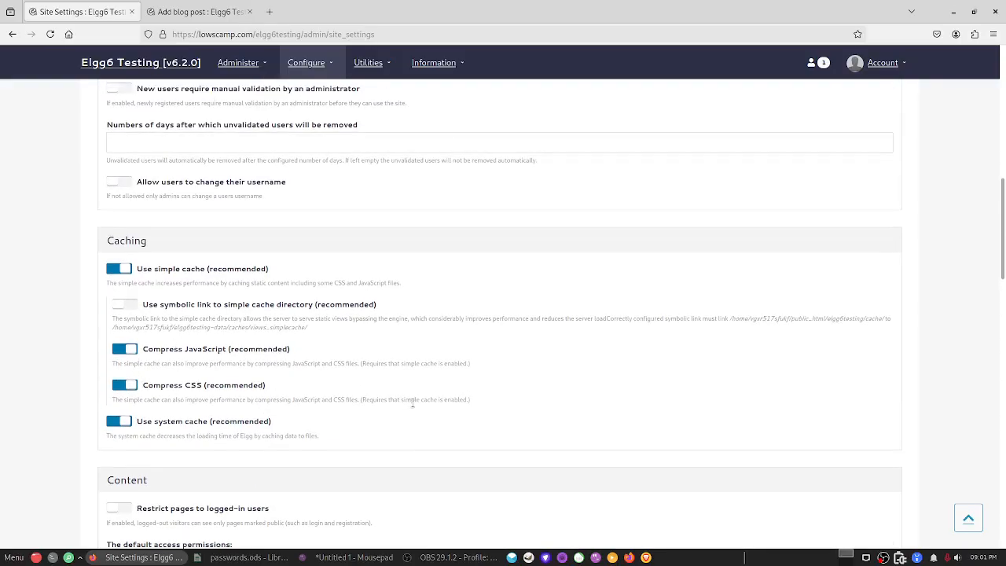
scroll(438, 399, down, 7)
scroll(438, 402, down, 7)
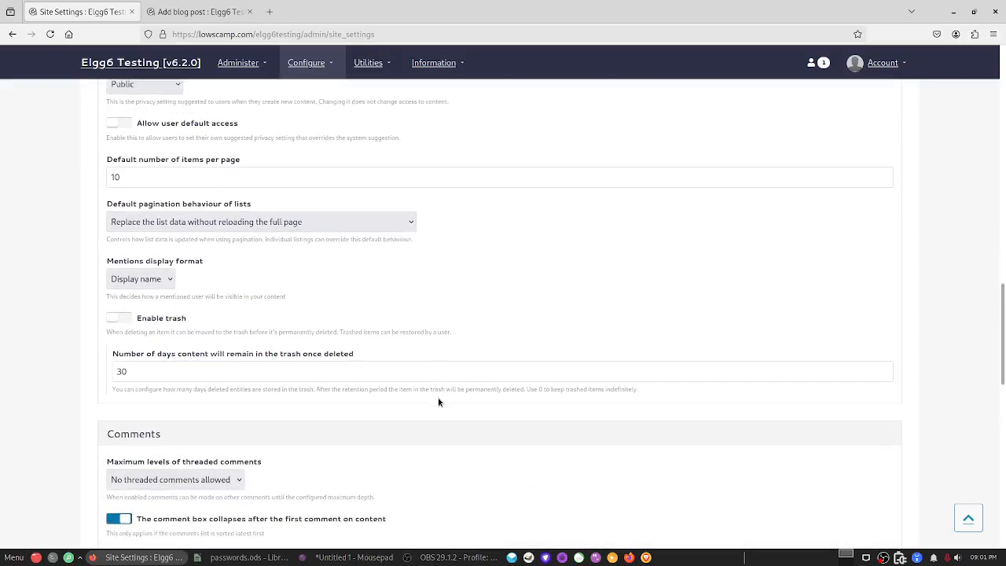
Check the choices for the mentions display format, keeping Display name, and look over the comment, logging and email settings
click(165, 224)
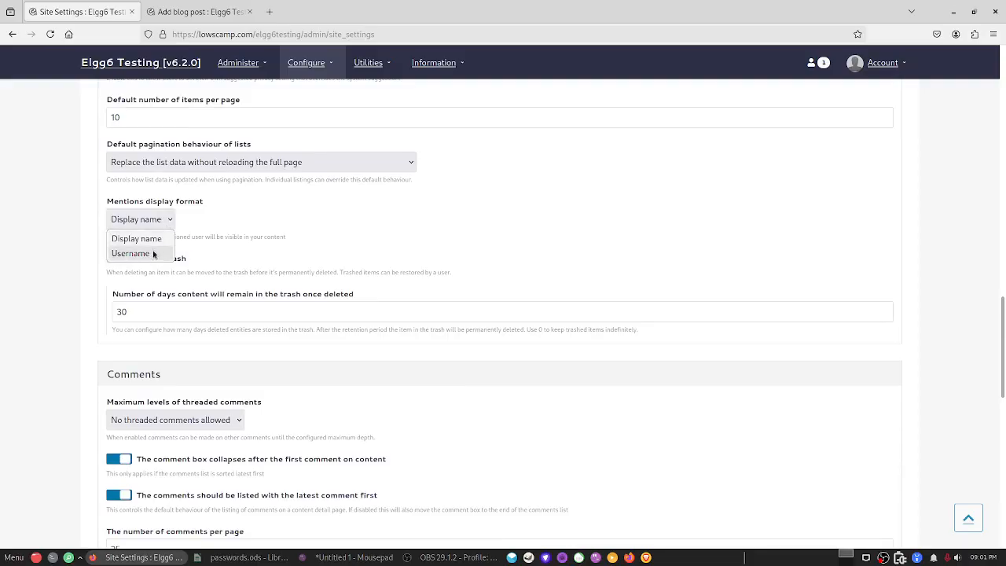
click(151, 239)
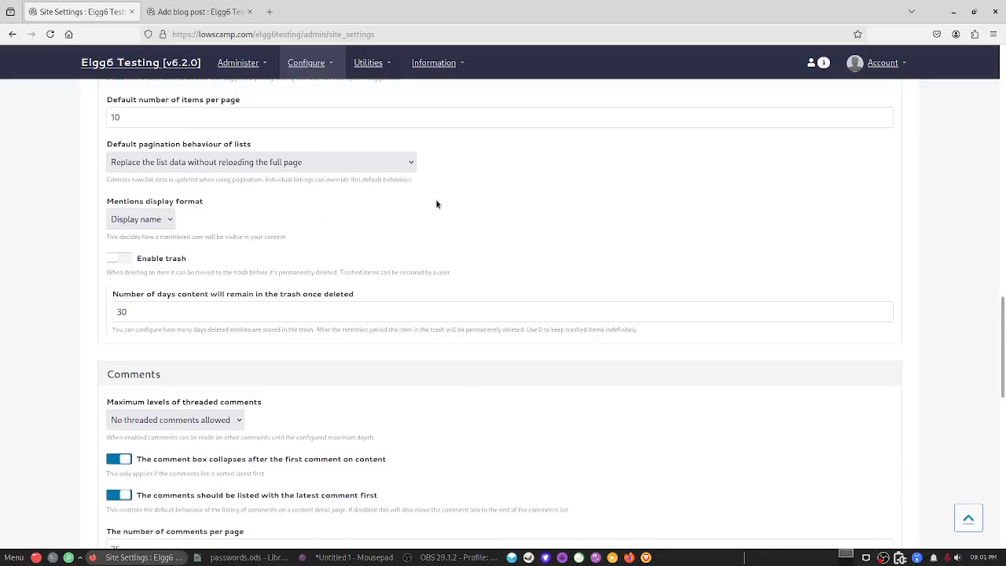
click(160, 227)
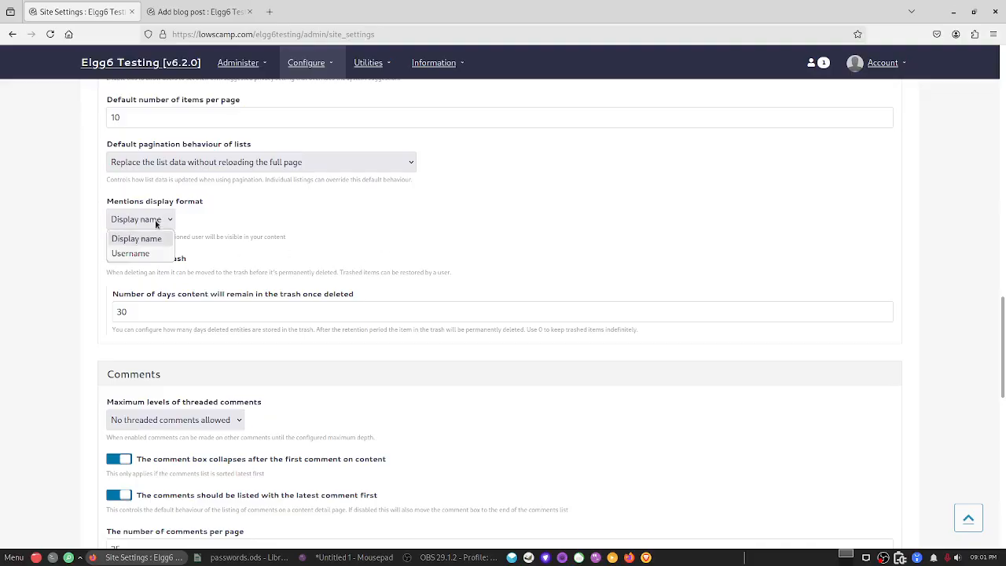
click(440, 243)
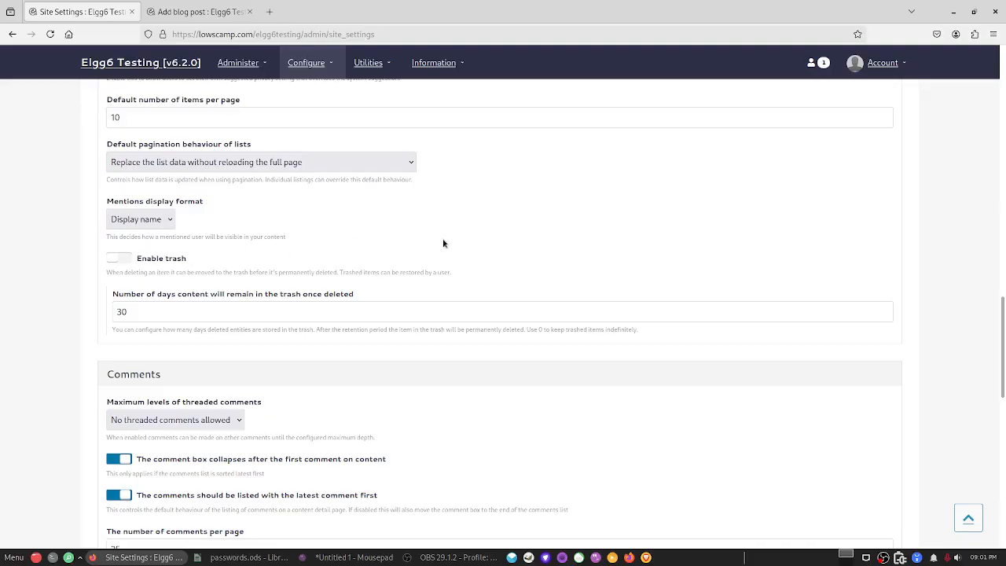
scroll(472, 288, down, 6)
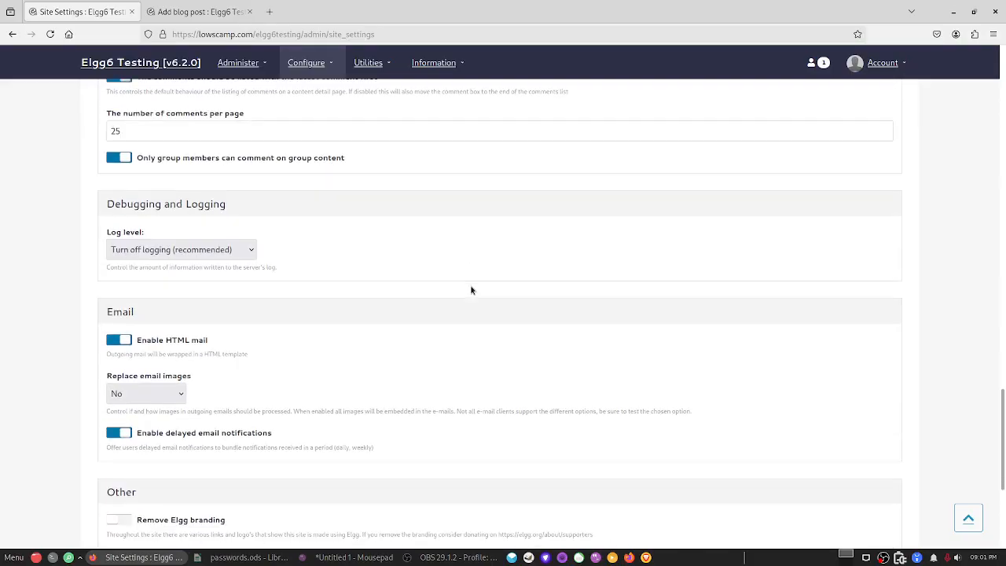
scroll(470, 288, up, 5)
Go to the site's plugin list and open the settings of the Elgg Hooks plugin
mouse_move(368, 64)
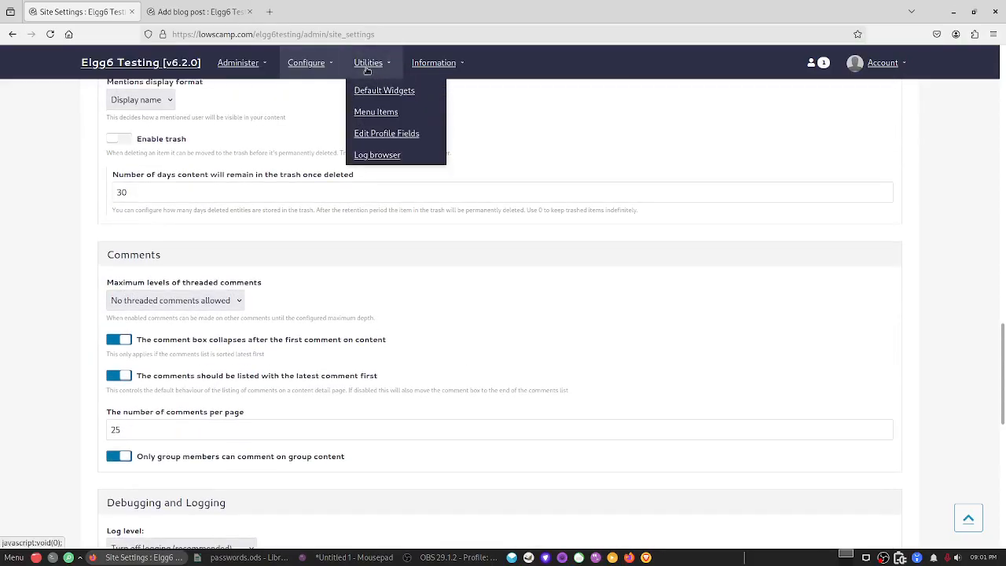
mouse_move(236, 66)
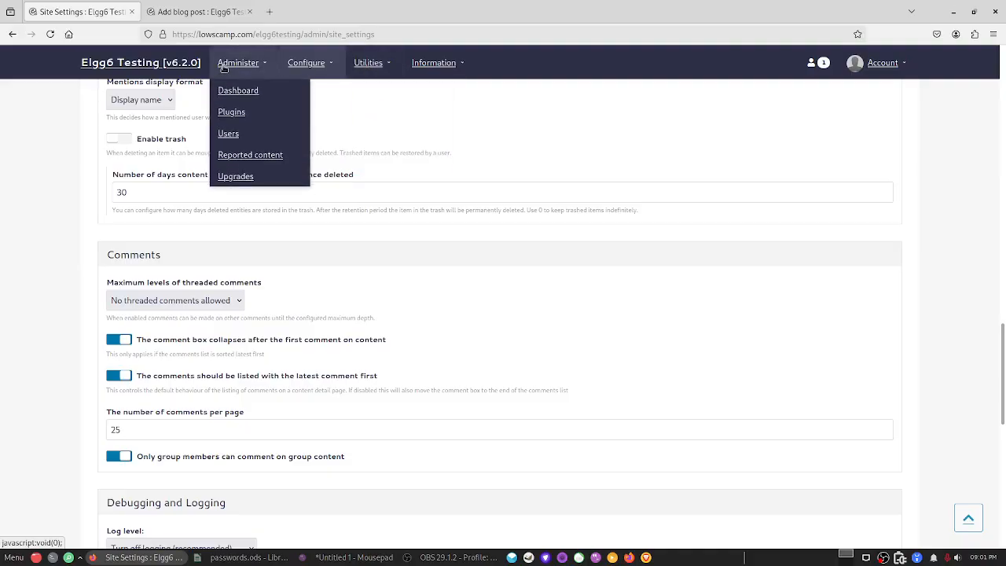
click(234, 114)
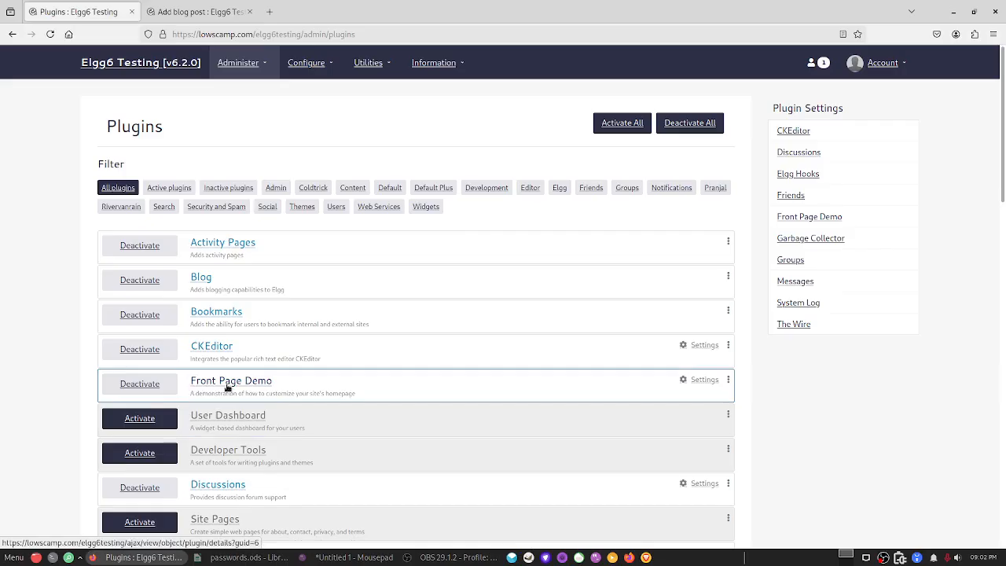
scroll(226, 386, down, 15)
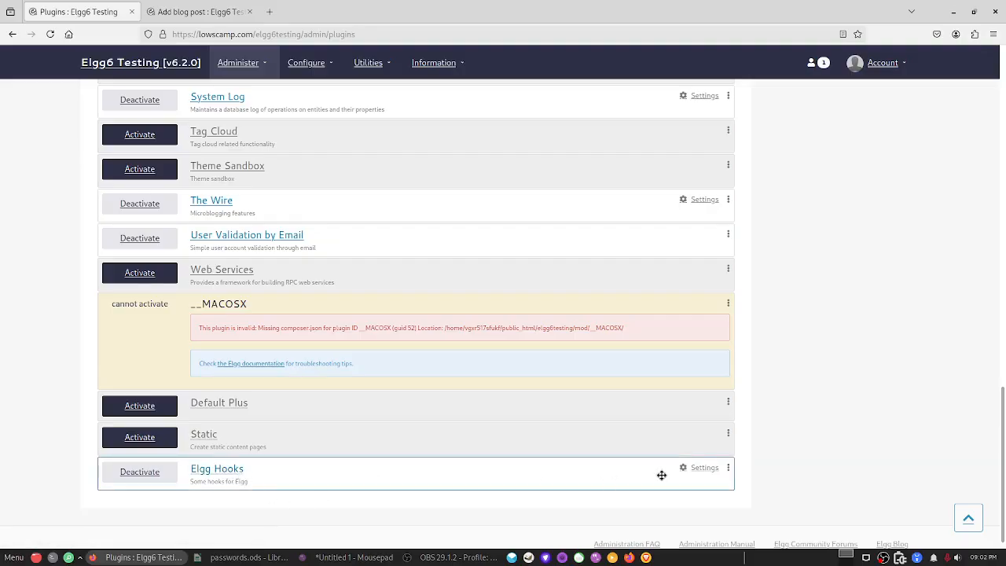
click(697, 474)
Remove the last entry, p, from the HTML attributes denied on inputs, leaving "class,script, applet, canvas, dialog, object"
scroll(346, 408, down, 2)
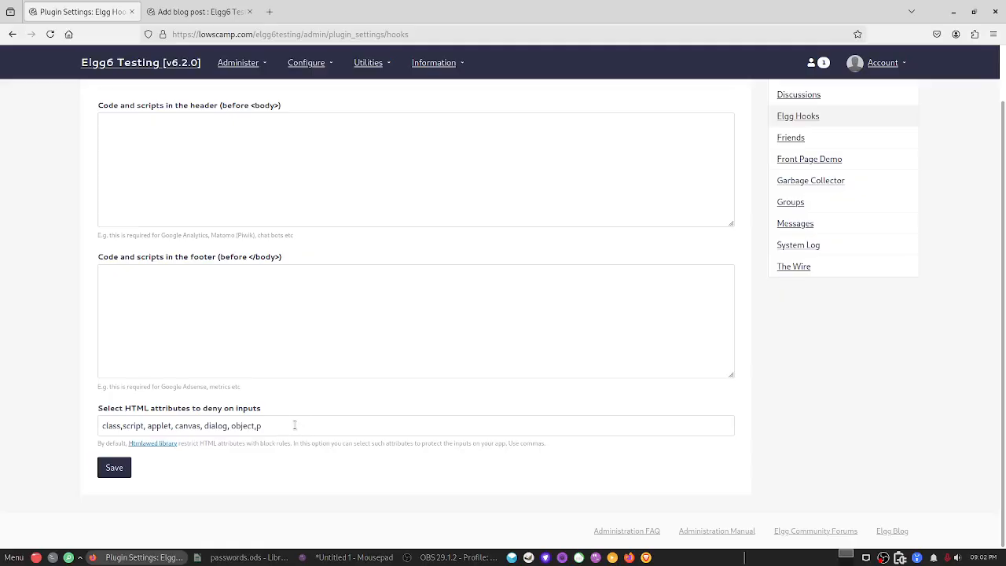
click(267, 426)
key(BackSpace)
key(BackSpace)
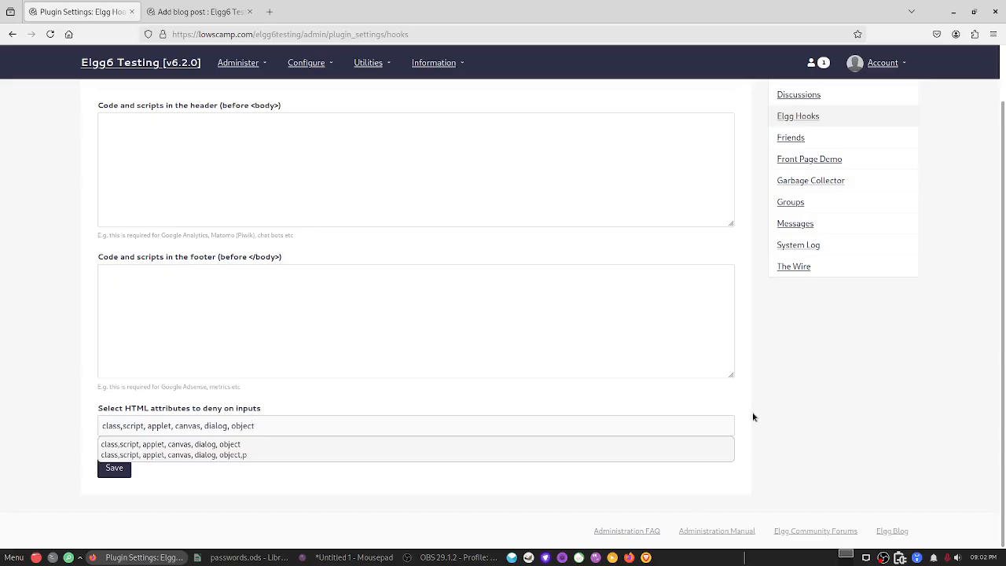
scroll(389, 423, up, 1)
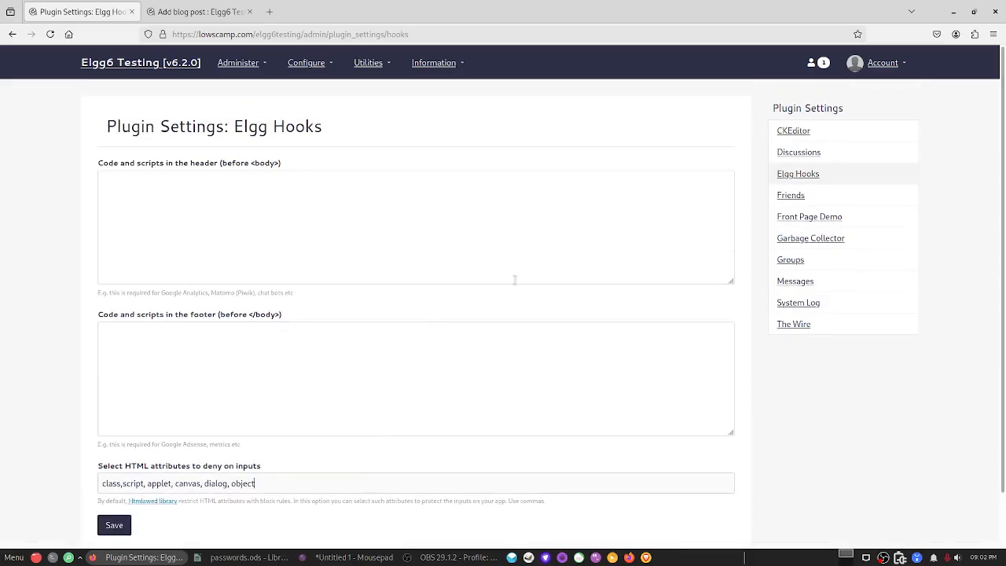
click(303, 196)
Return to the plugin list and open the settings of the Front Page Demo plugin
click(315, 63)
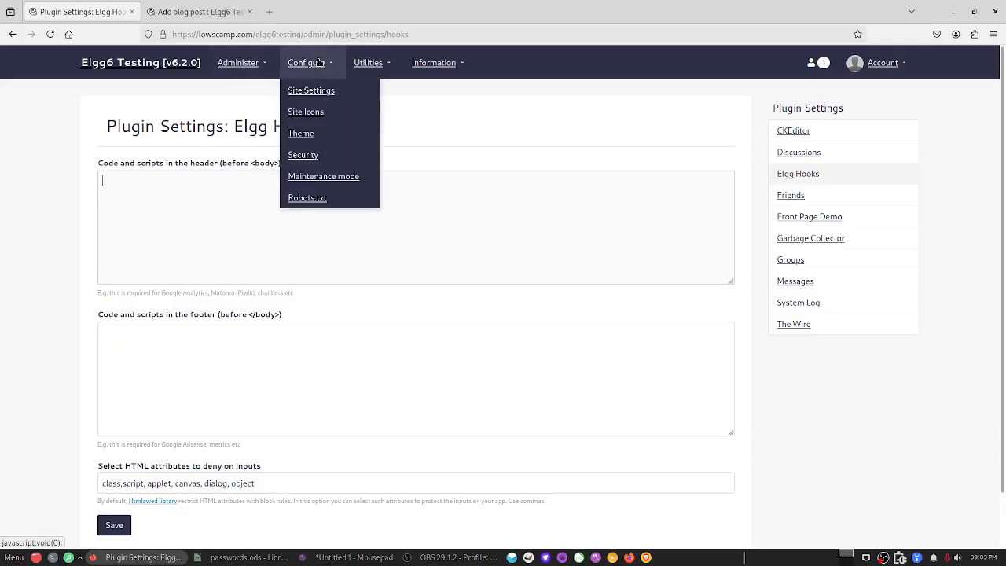
mouse_move(238, 63)
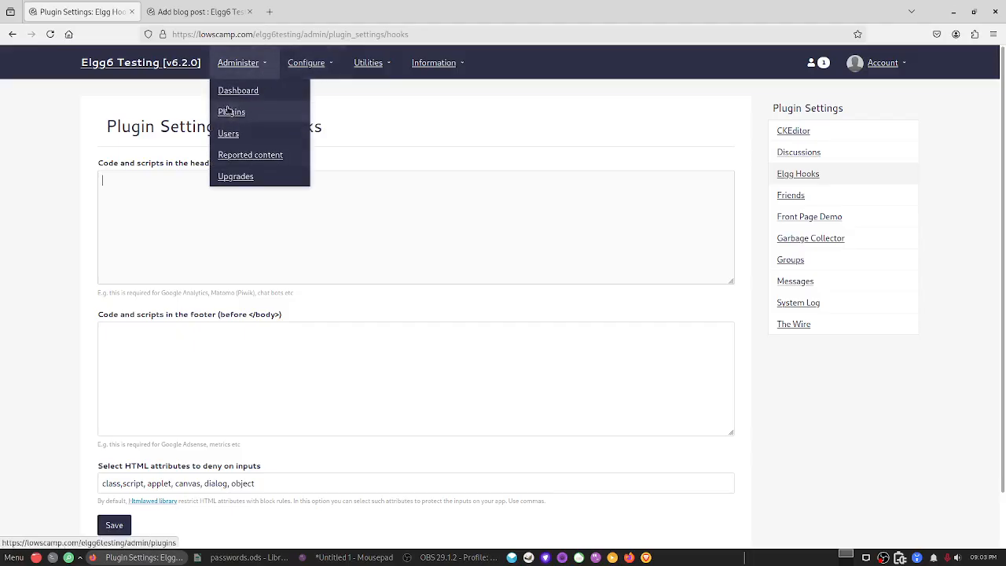
click(229, 112)
scroll(374, 367, down, 2)
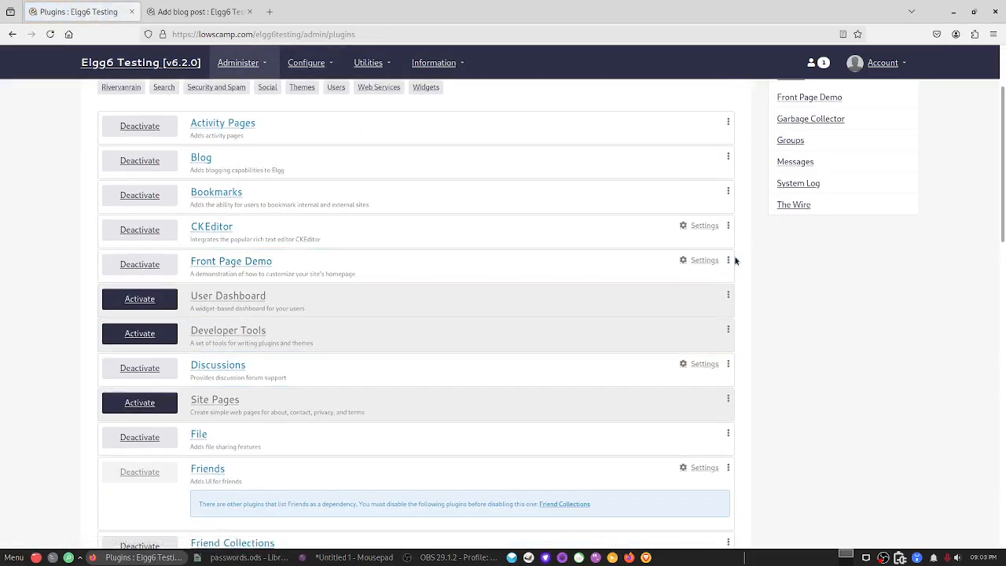
click(698, 260)
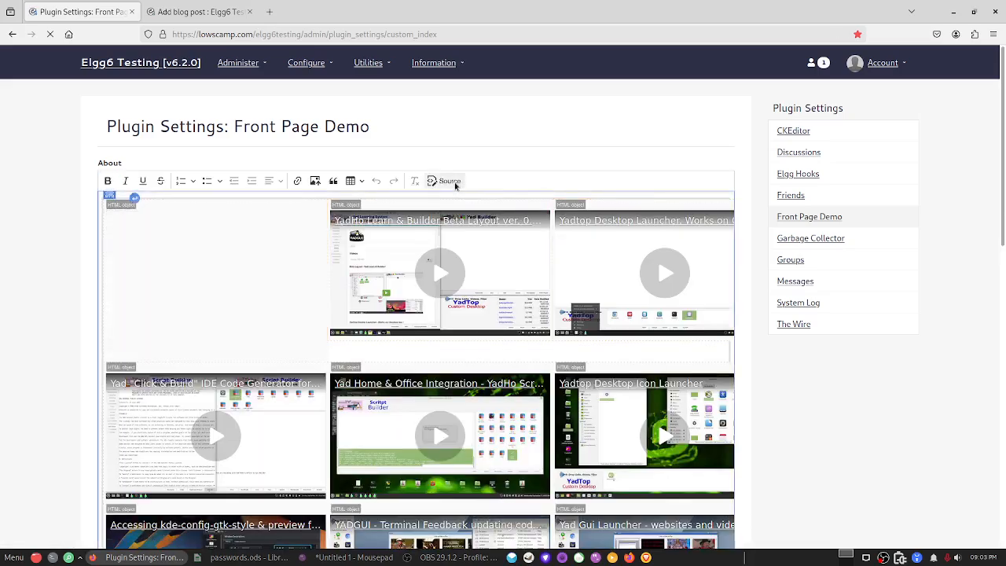
Compare the HTML source of the About content with its rendered video table, ending in the source view
click(449, 182)
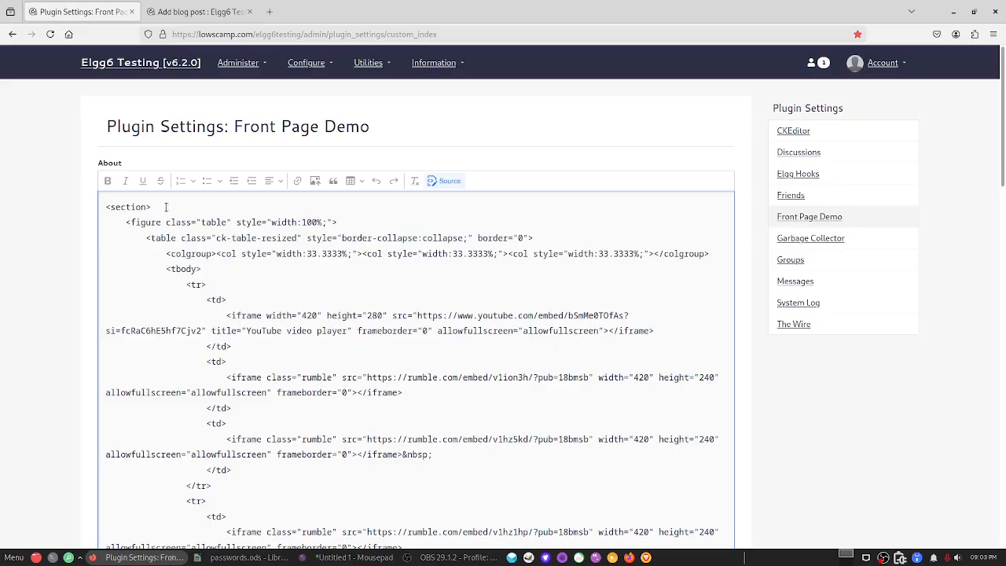
scroll(166, 207, down, 3)
scroll(168, 213, up, 3)
click(448, 181)
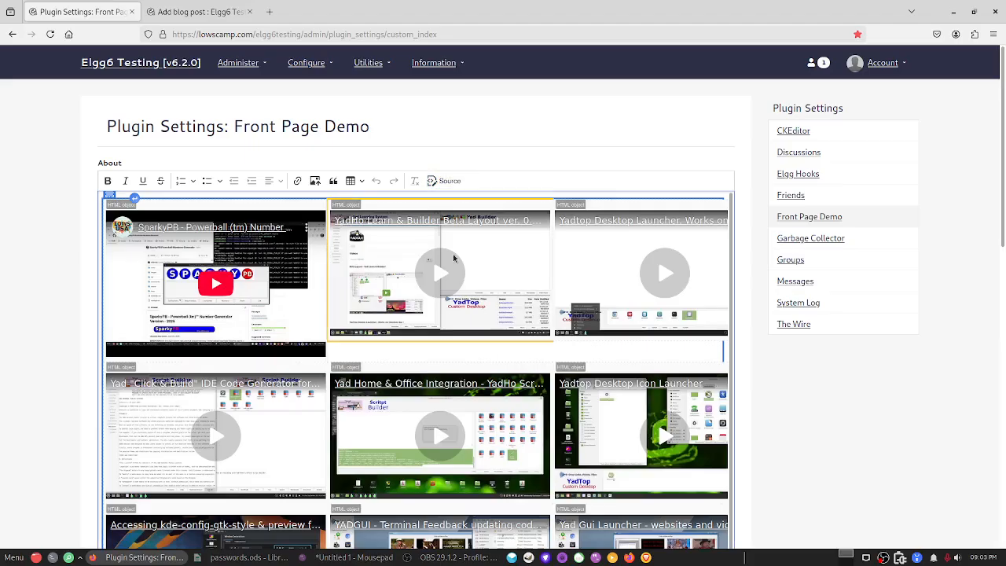
click(450, 182)
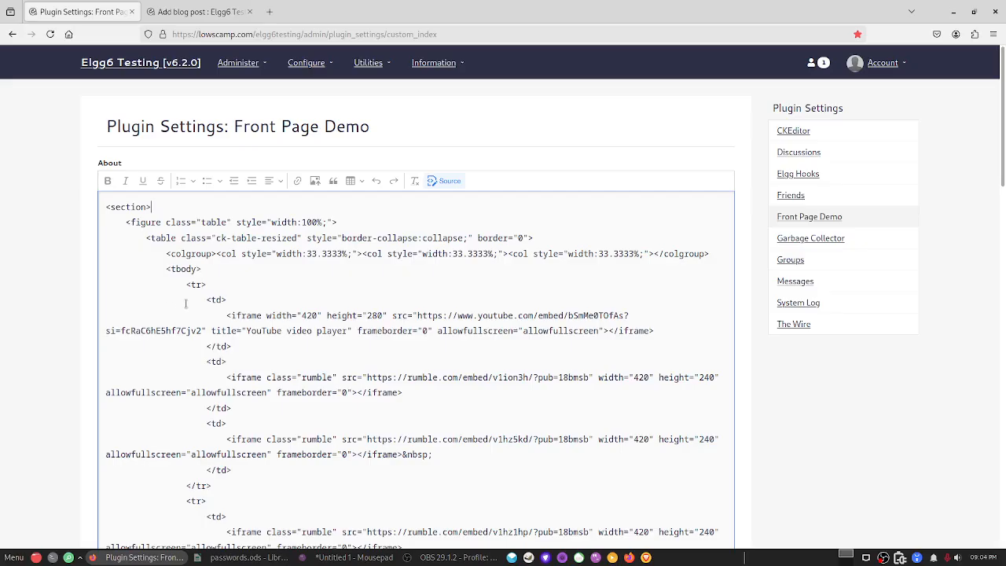
Examine the table and iframe embed code in the About content's source, then return to the rendered view
drag(121, 223, 232, 470)
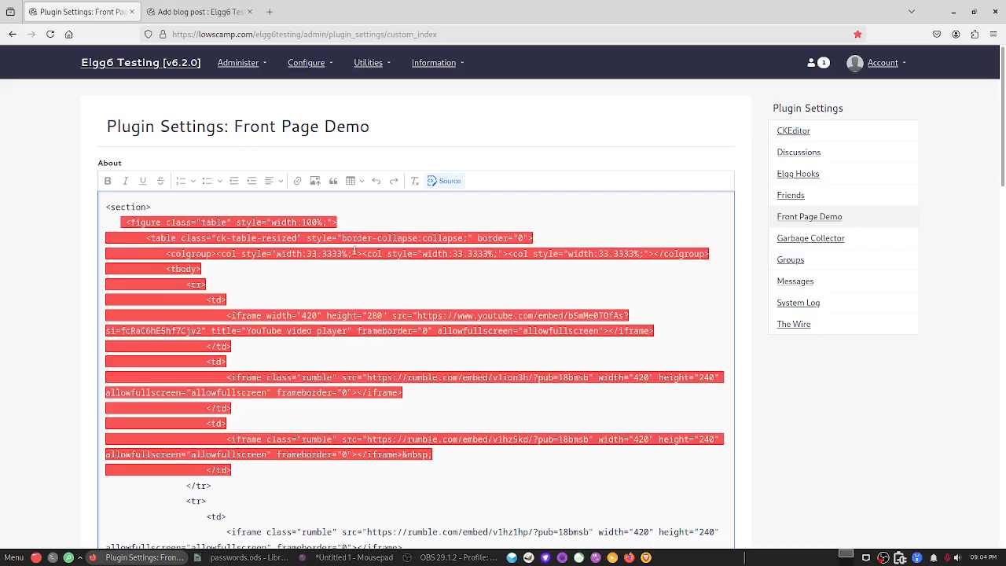
click(193, 209)
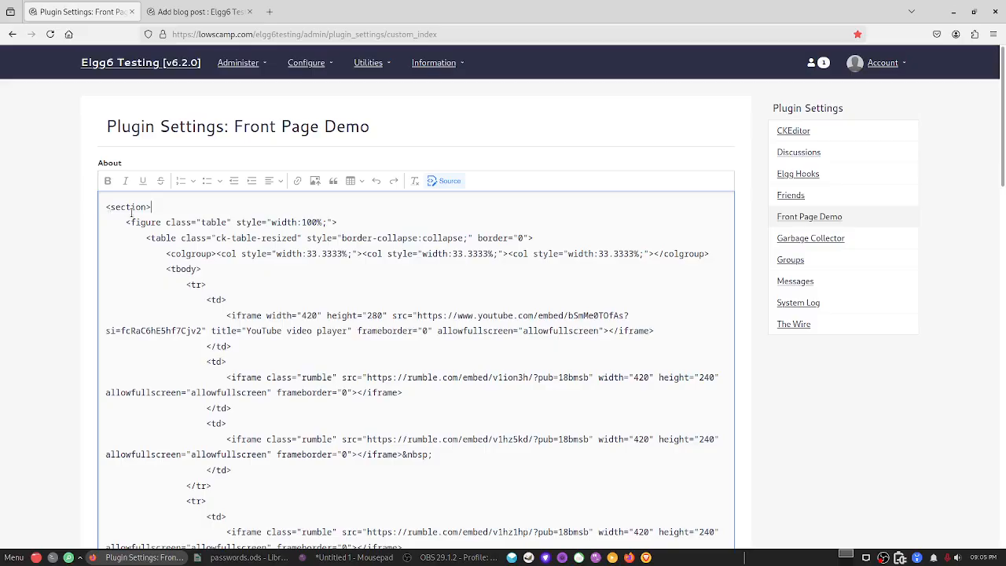
scroll(131, 211, down, 10)
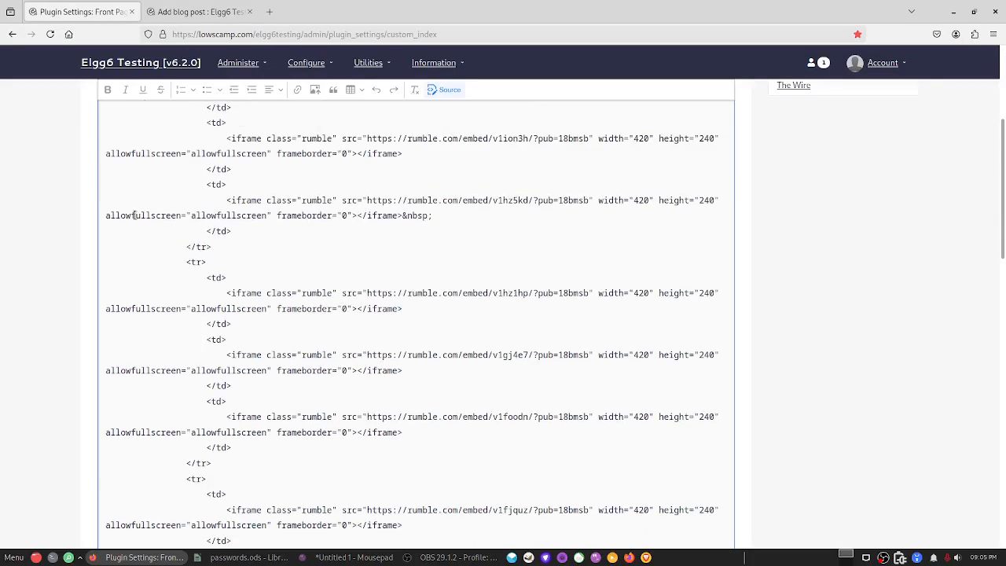
scroll(321, 170, up, 5)
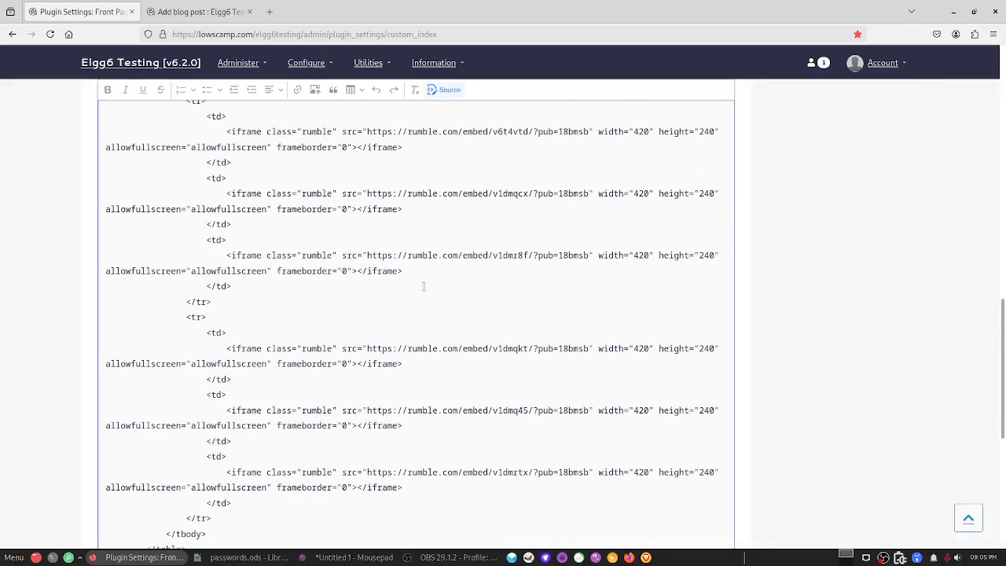
scroll(460, 252, up, 3)
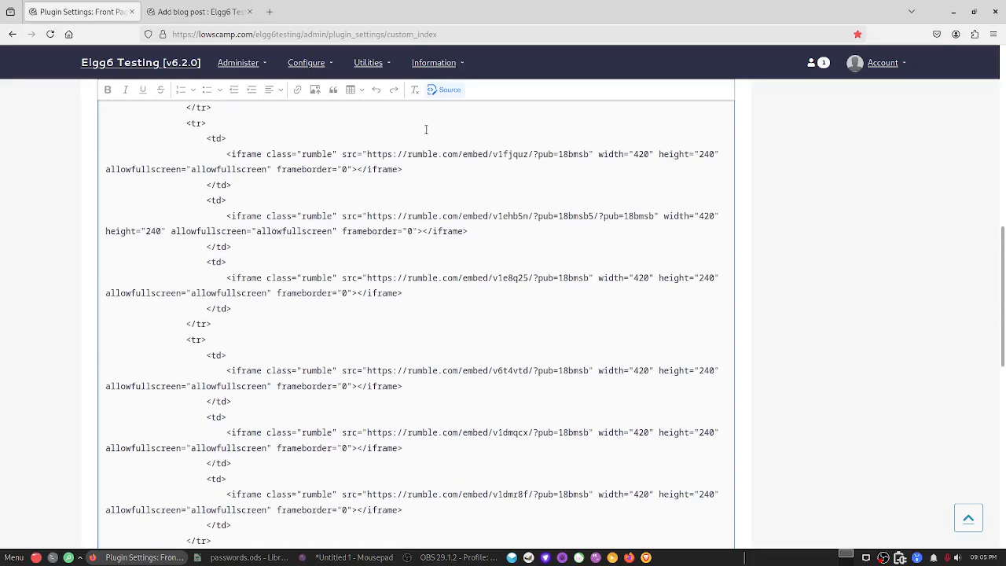
click(450, 89)
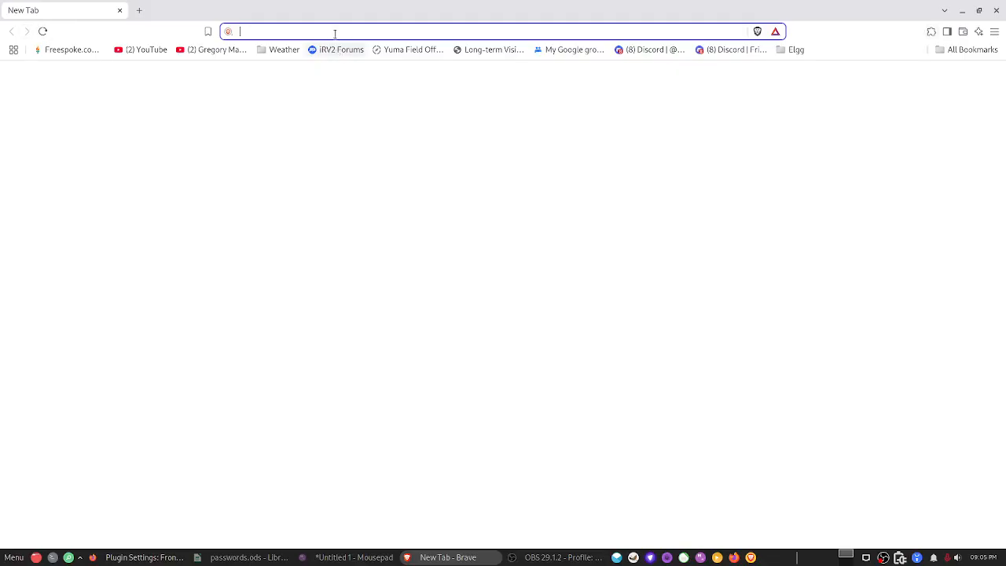
Open lowscamp.com/elgg6testing in the Brave browser and review the embedded video table on the Welcome page
text(lowscamp.com)
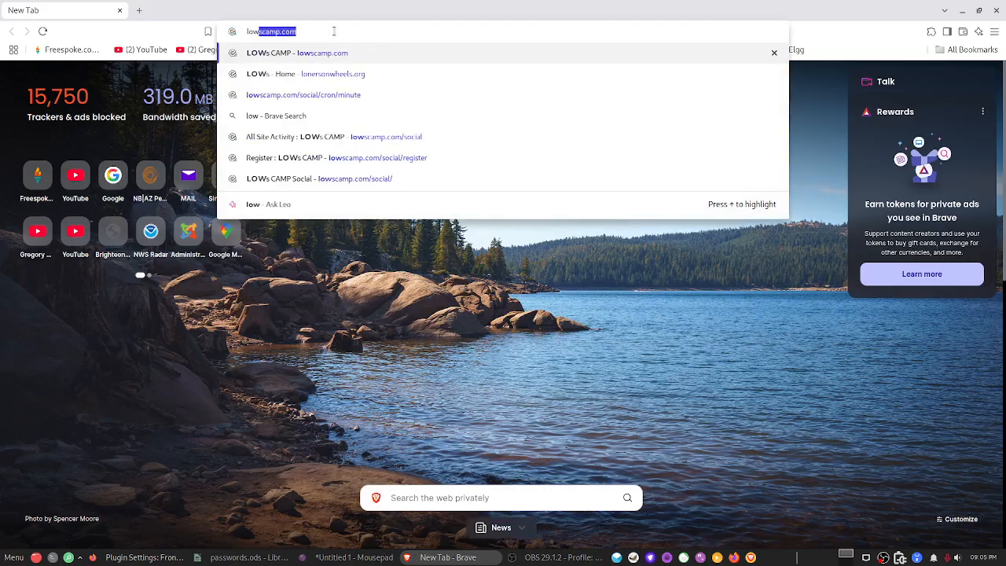
key(Right)
text(/el)
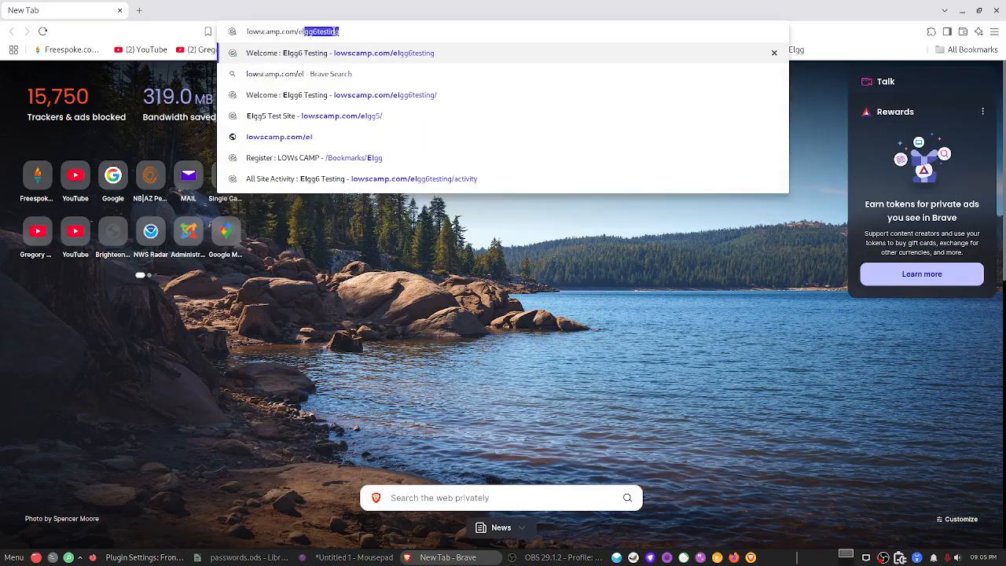
key(Return)
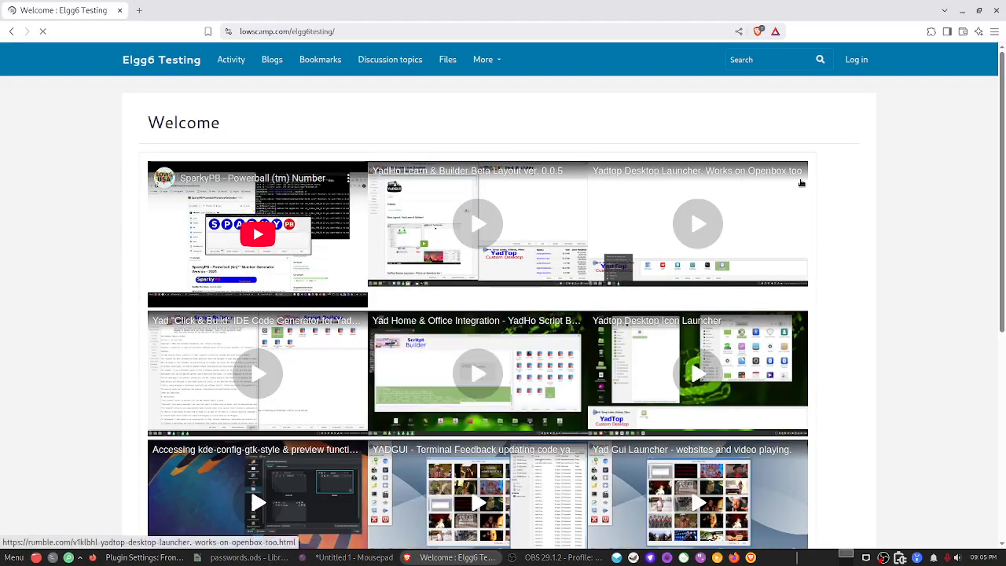
scroll(802, 183, down, 1)
scroll(802, 185, down, 4)
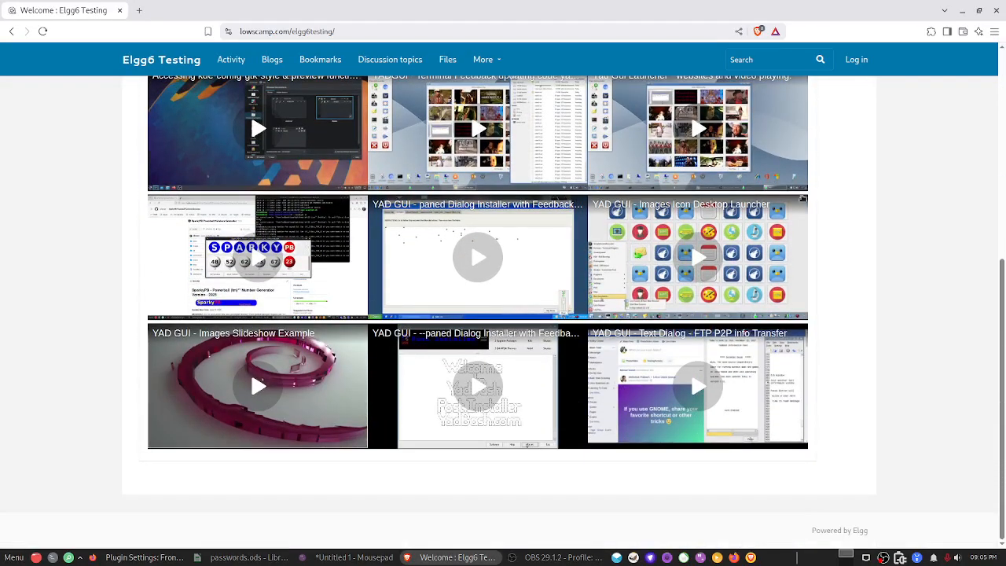
scroll(802, 203, up, 2)
scroll(802, 205, up, 3)
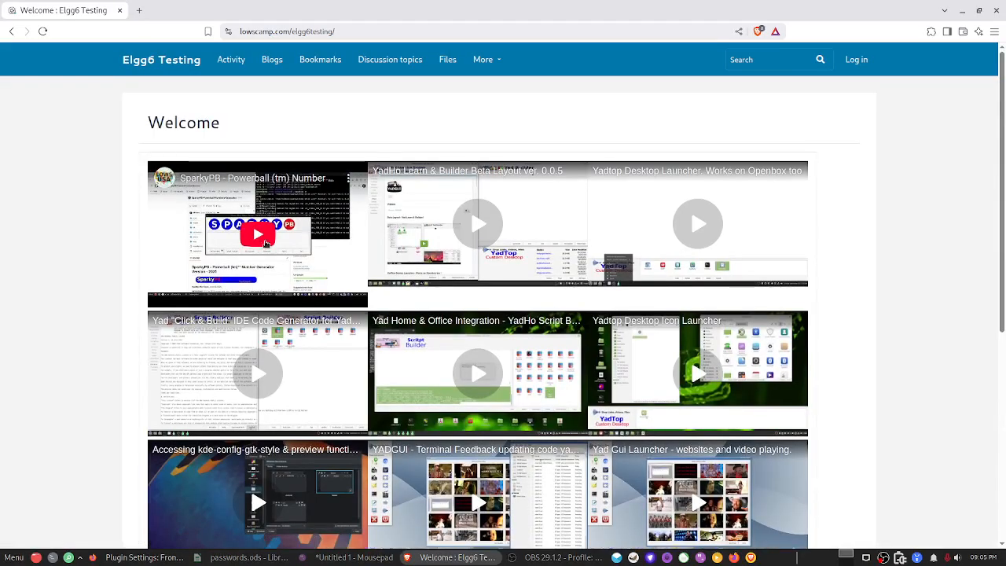
Test the embedded SparkyPB Powerball video by playing it with the sound muted, then pause it
click(263, 239)
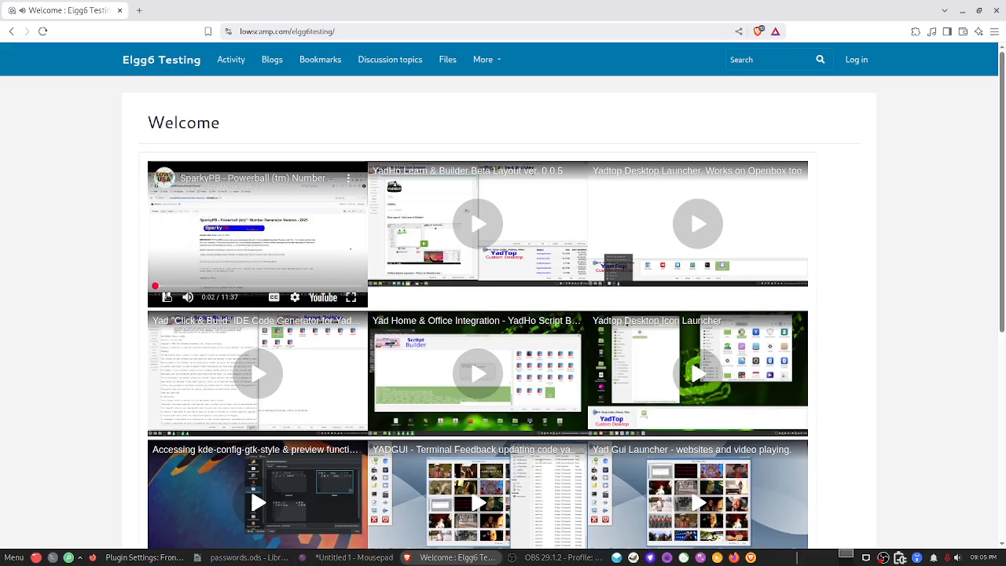
click(190, 301)
click(192, 280)
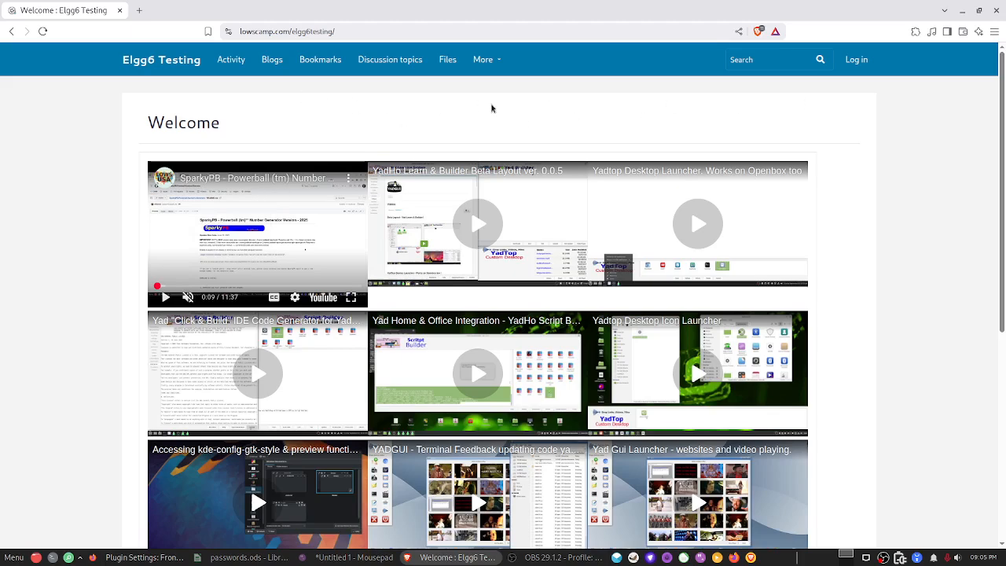
Switch back to the Firefox window with the Front Page Demo plugin settings and show the Administer options
click(149, 560)
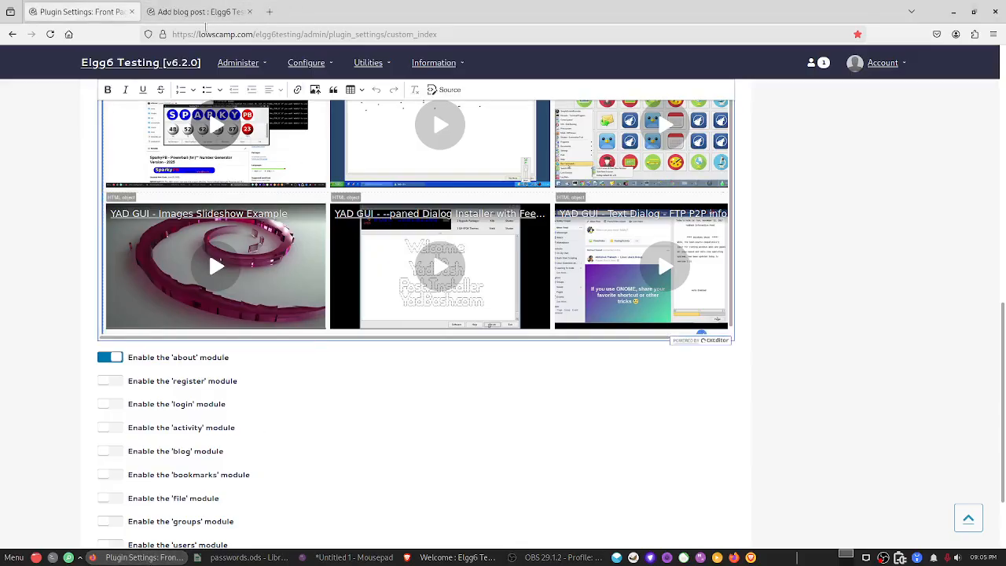
mouse_move(234, 55)
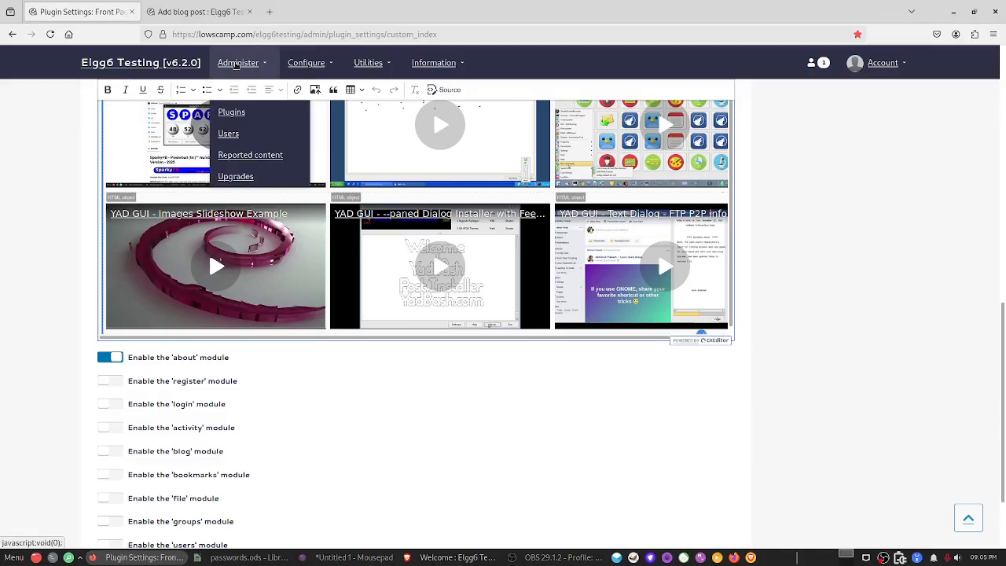
right_click(883, 556)
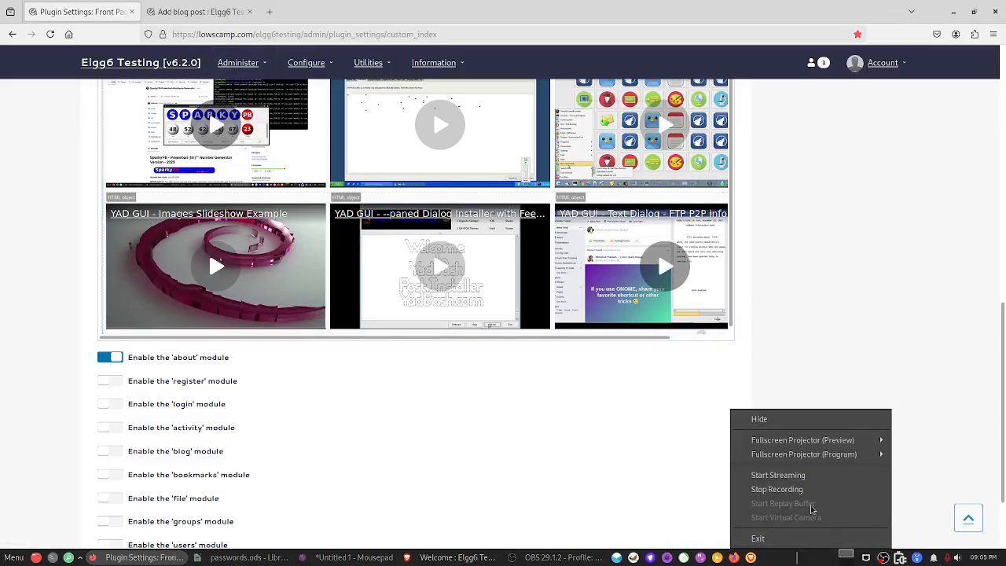